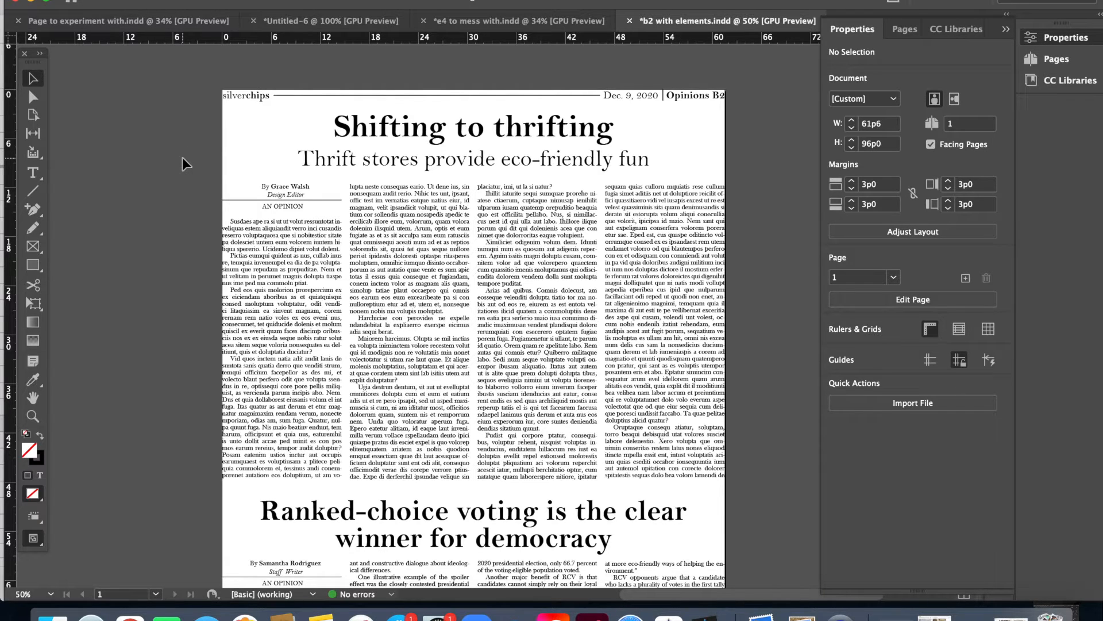
Step: Place CC_Thriftstore_2.jpg from the December B2 folder on the page, starting at the top of the thrifting article's third column
key(super+d)
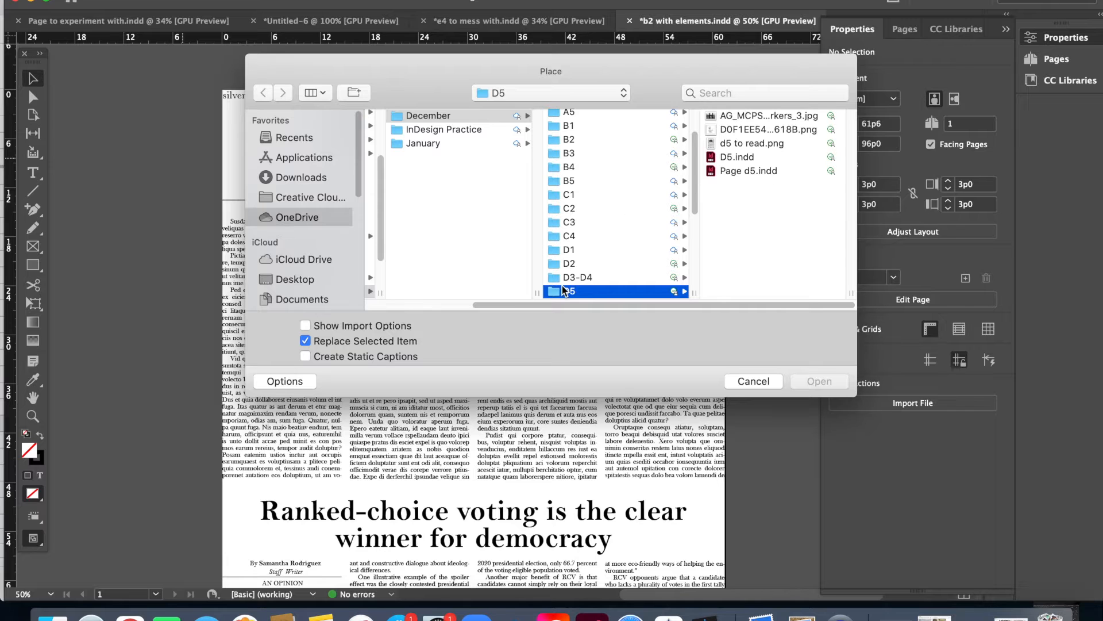
click(582, 140)
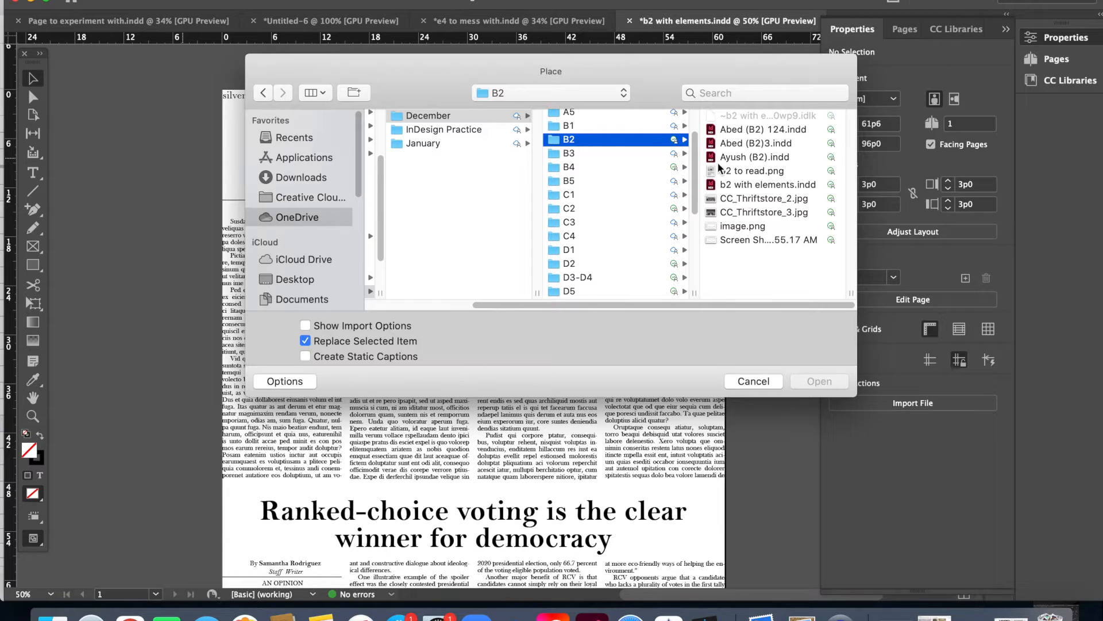
click(751, 199)
key(Return)
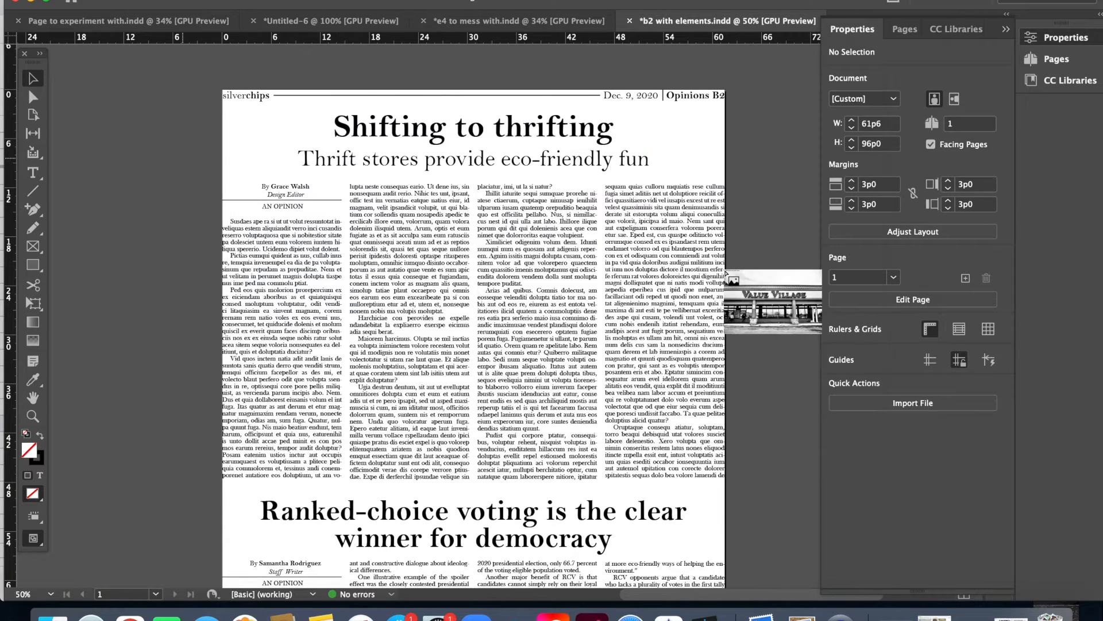
click(477, 182)
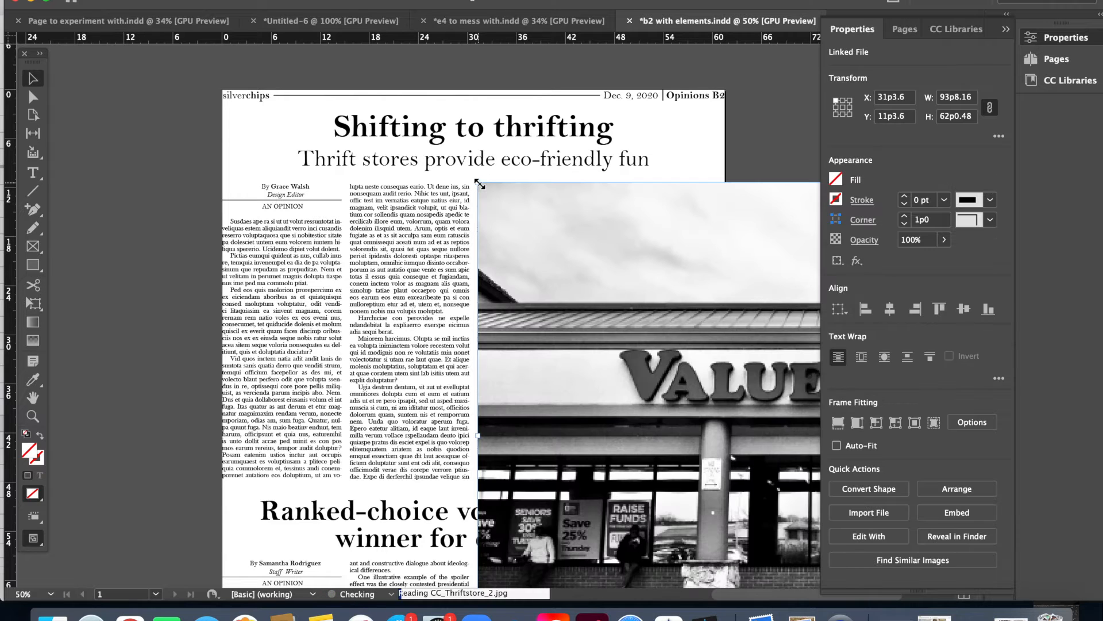
Step: Scale the placed photo down to about 18p9 wide and position it at the top of the third column
drag(516, 357, 244, 313)
right_click(299, 269)
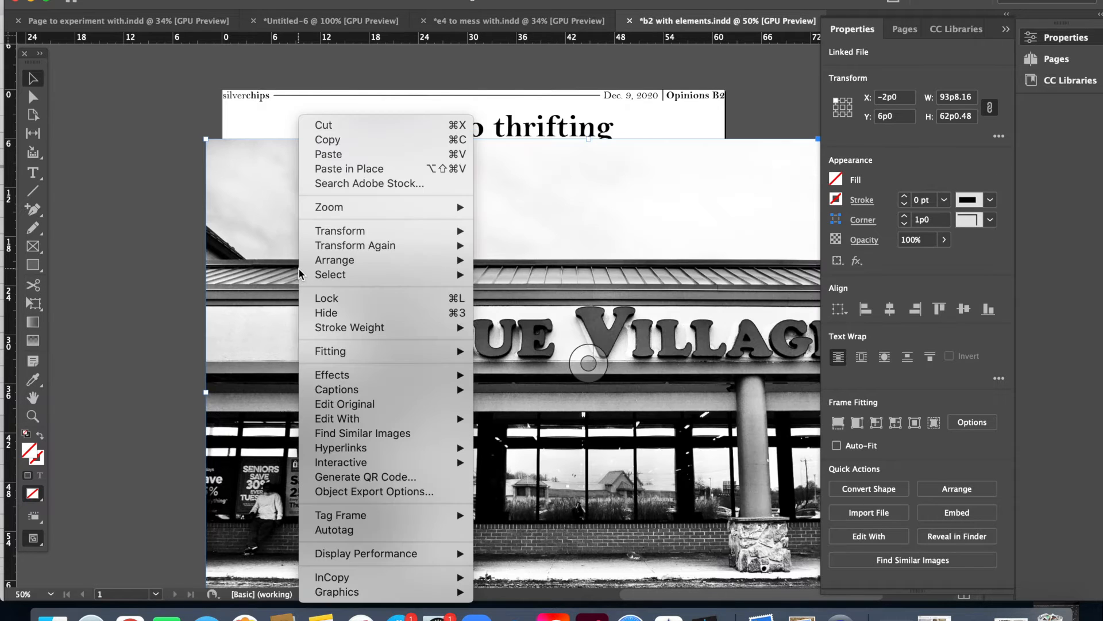
mouse_move(409, 231)
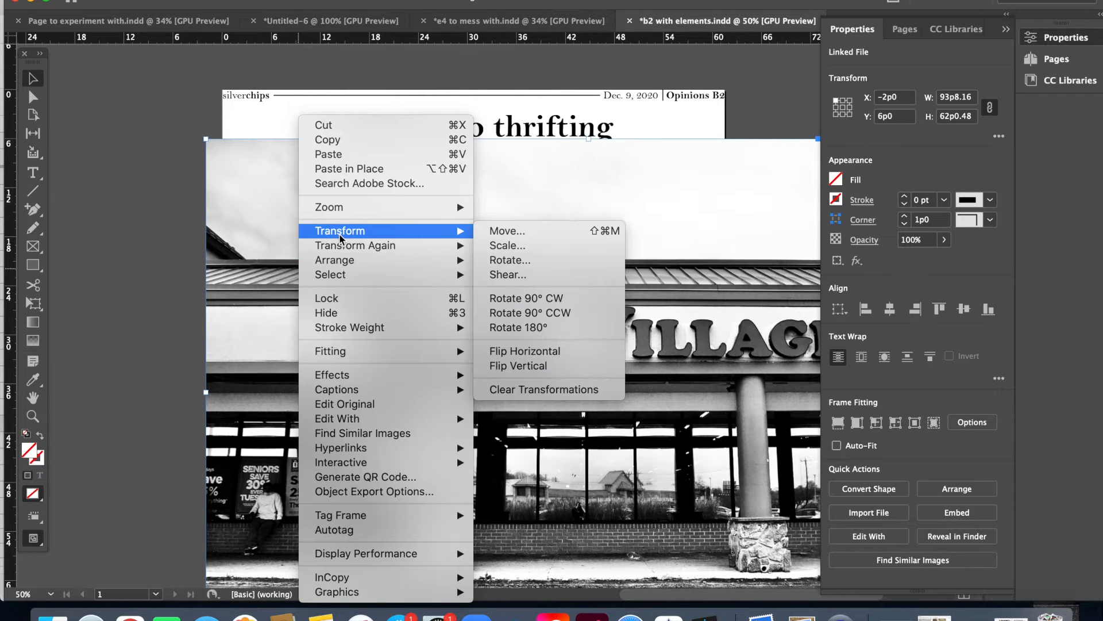
click(485, 245)
key(Return)
drag(305, 179, 575, 220)
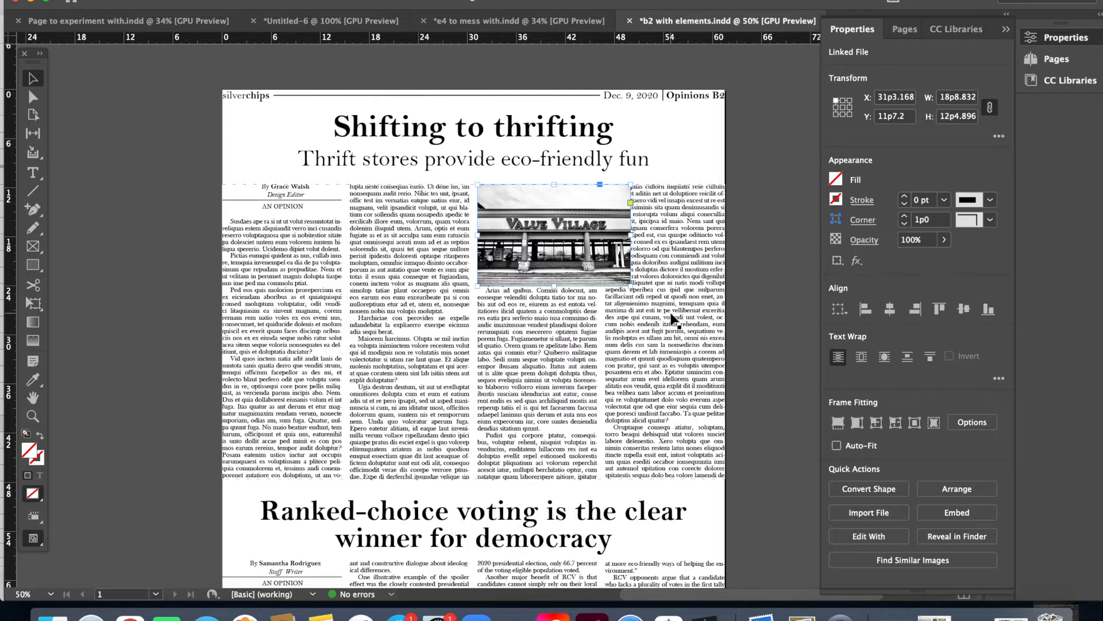
Step: Enlarge the photo proportionally to about 30p3 wide, spanning the third and fourth columns, and move its top to Y 11p3.6
drag(631, 286, 725, 349)
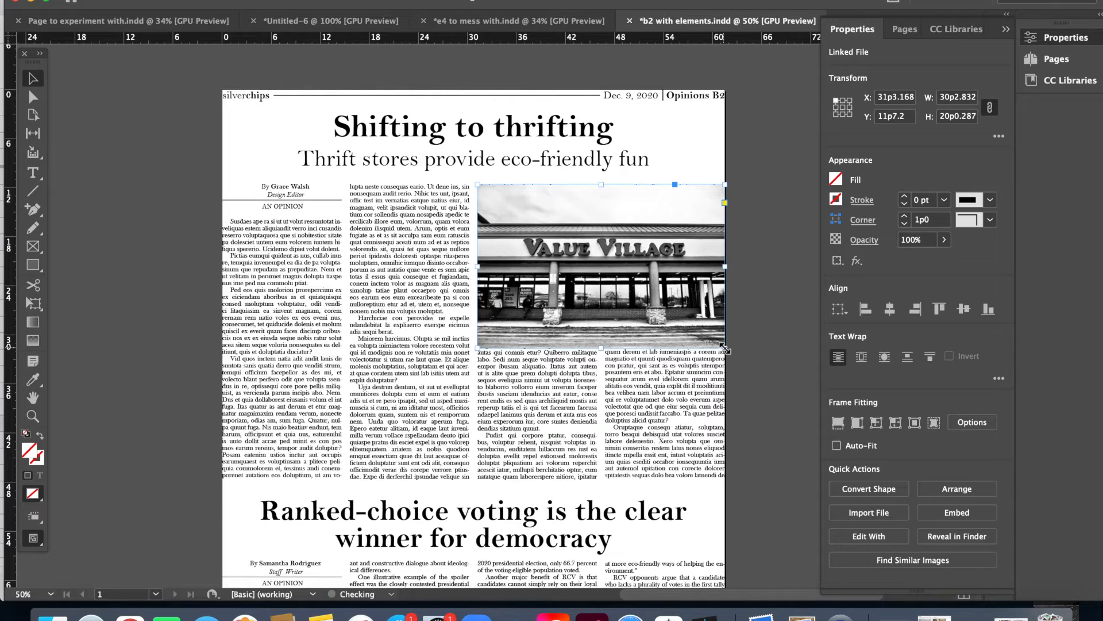
click(760, 409)
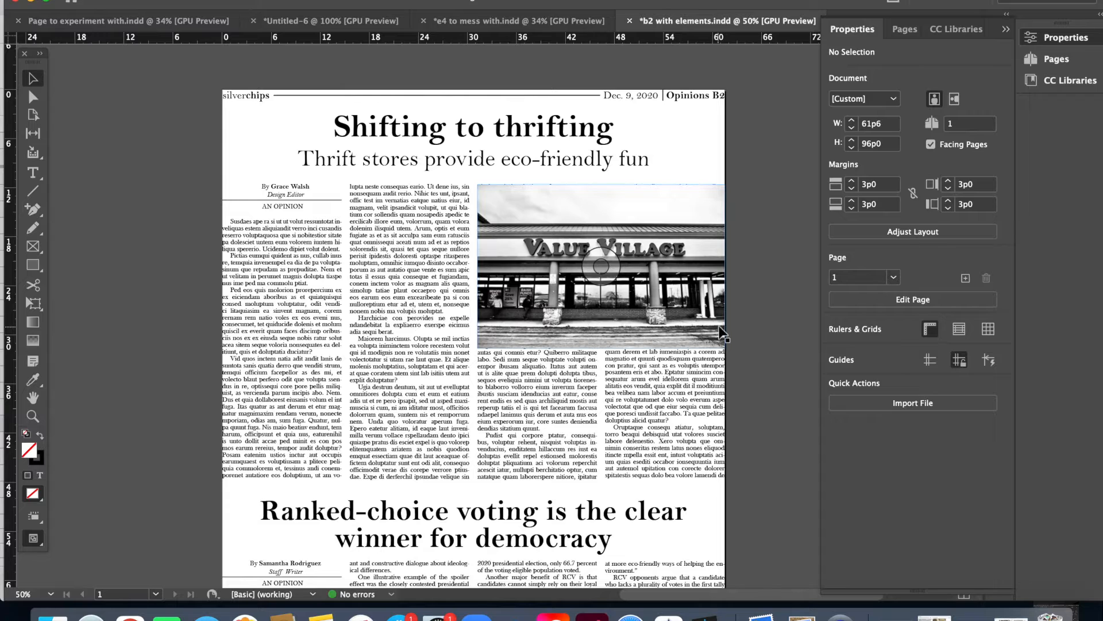
drag(719, 328, 719, 328)
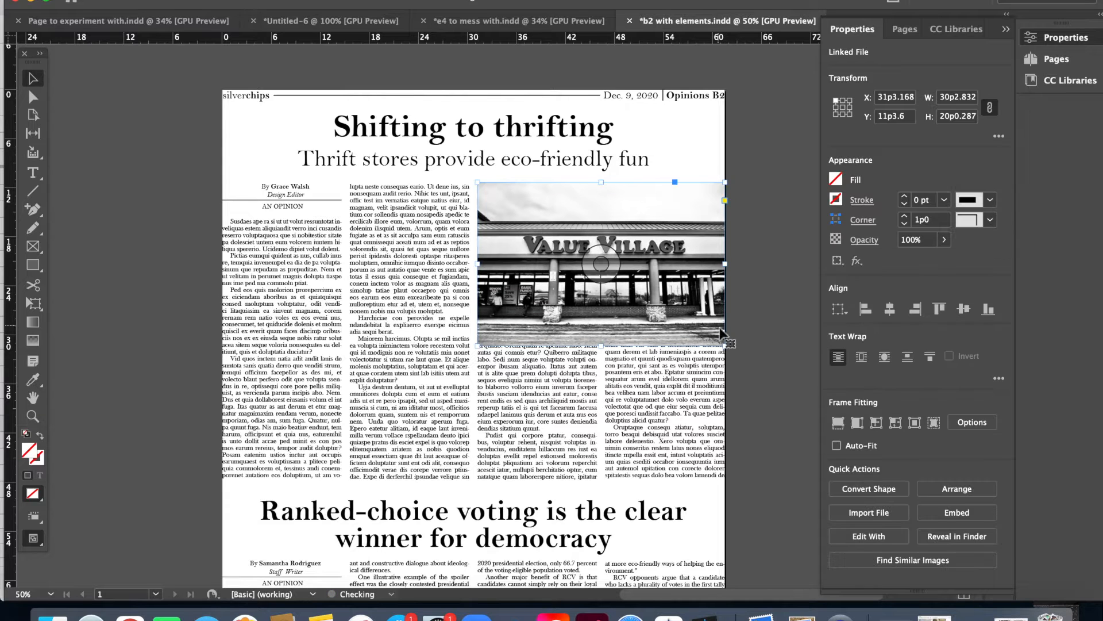
click(754, 409)
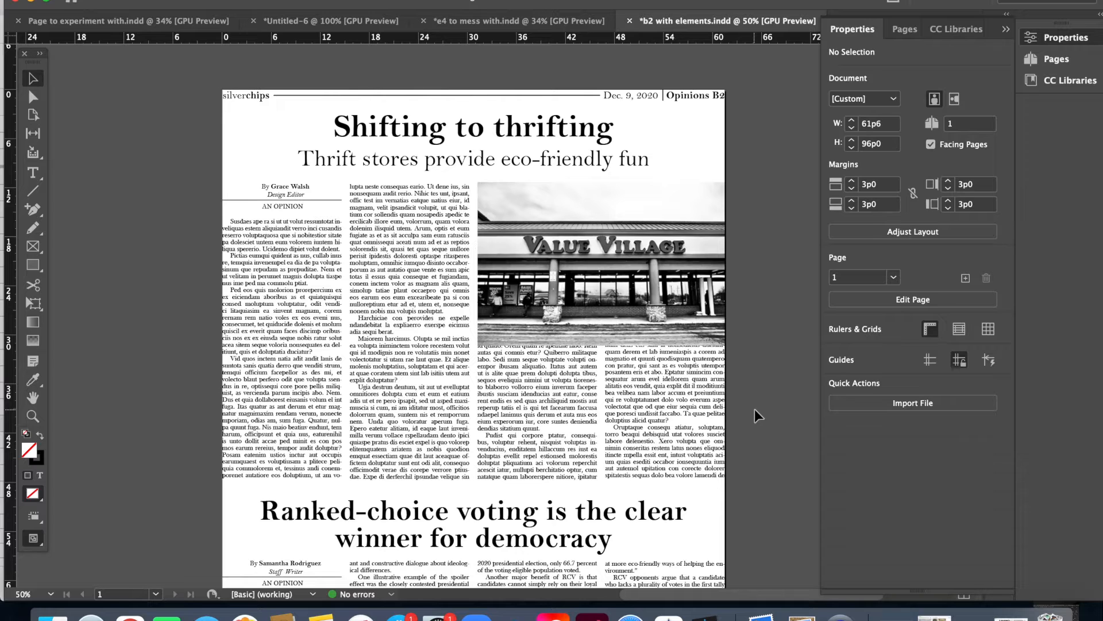
Step: Shorten the third and fourth column text frames from the top so they start just below the photo
click(570, 410)
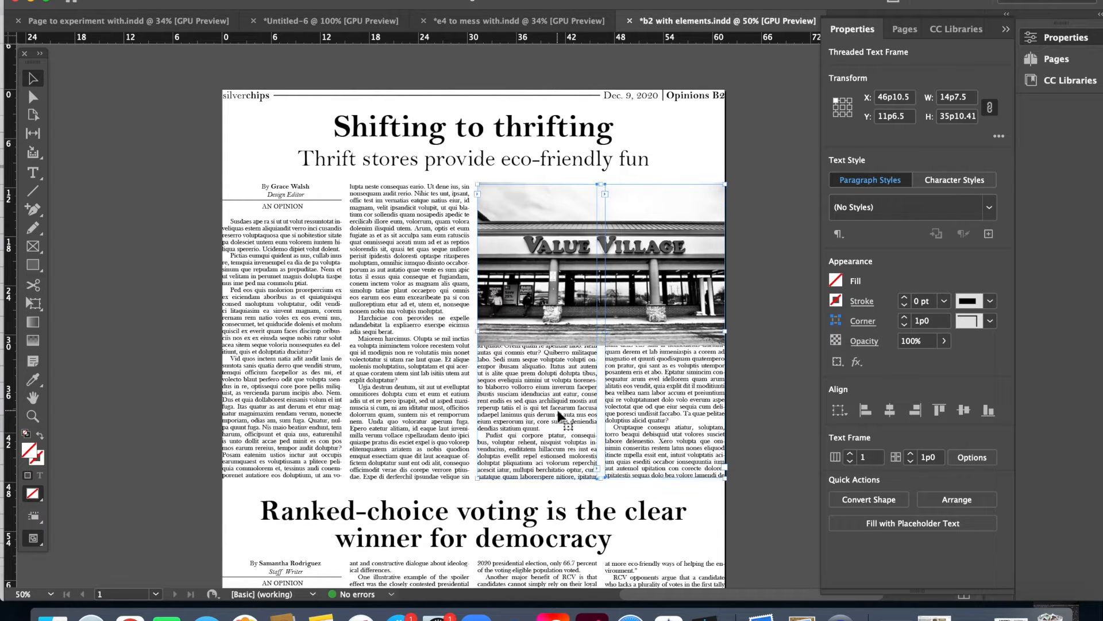
shift+click(561, 414)
drag(601, 184, 588, 350)
click(755, 336)
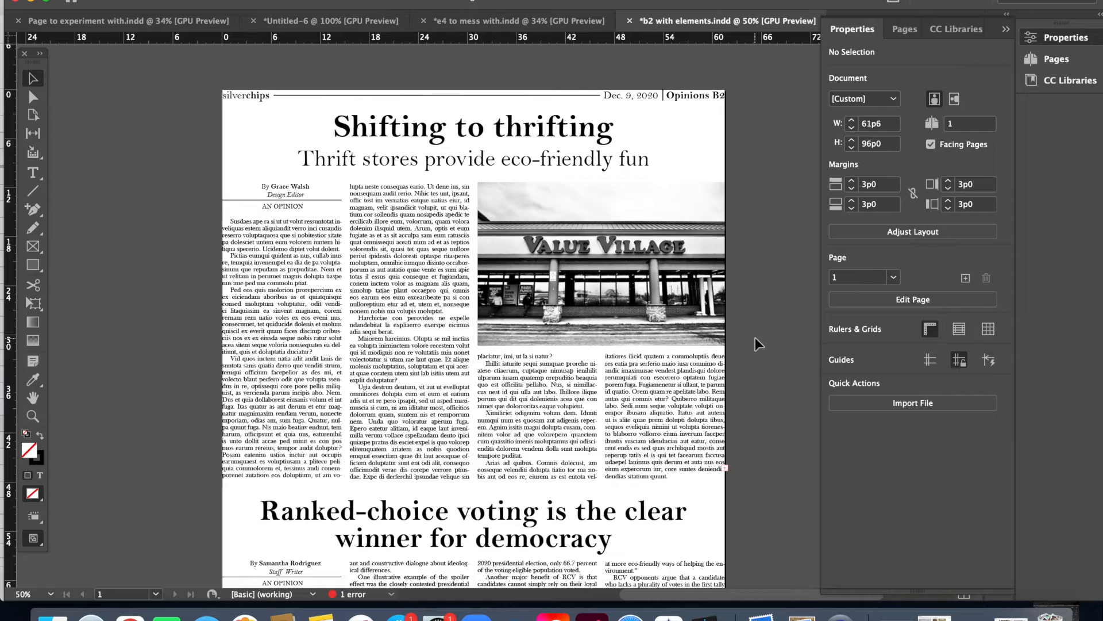
Step: Move the photo down to Y 19p6 and shorten the third and fourth column text frames to start below it at Y 40p6
drag(684, 321, 688, 389)
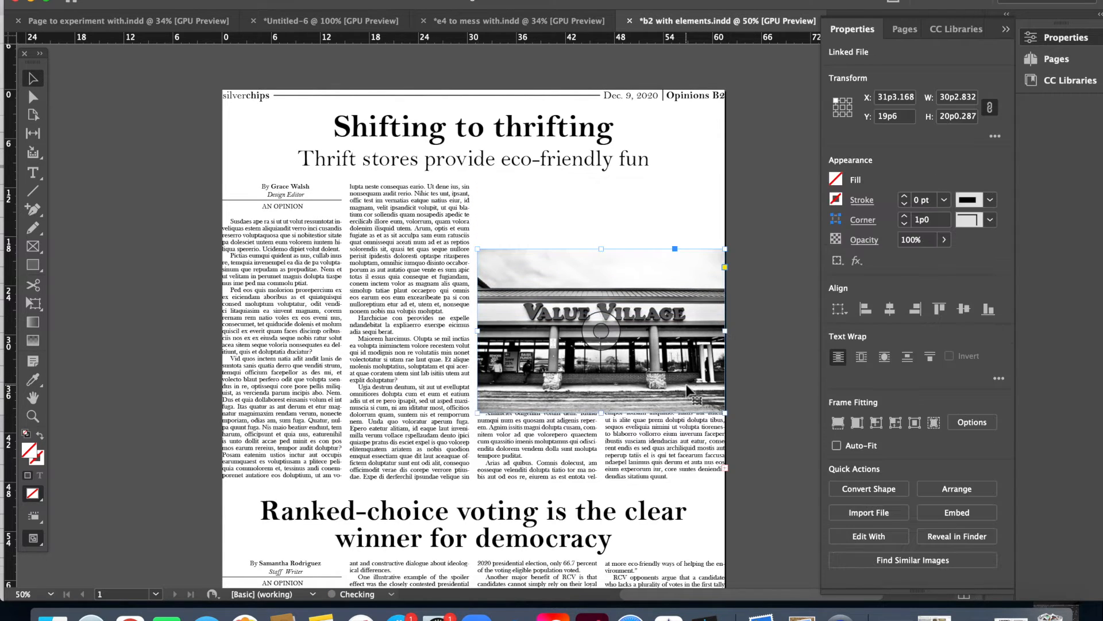
click(749, 323)
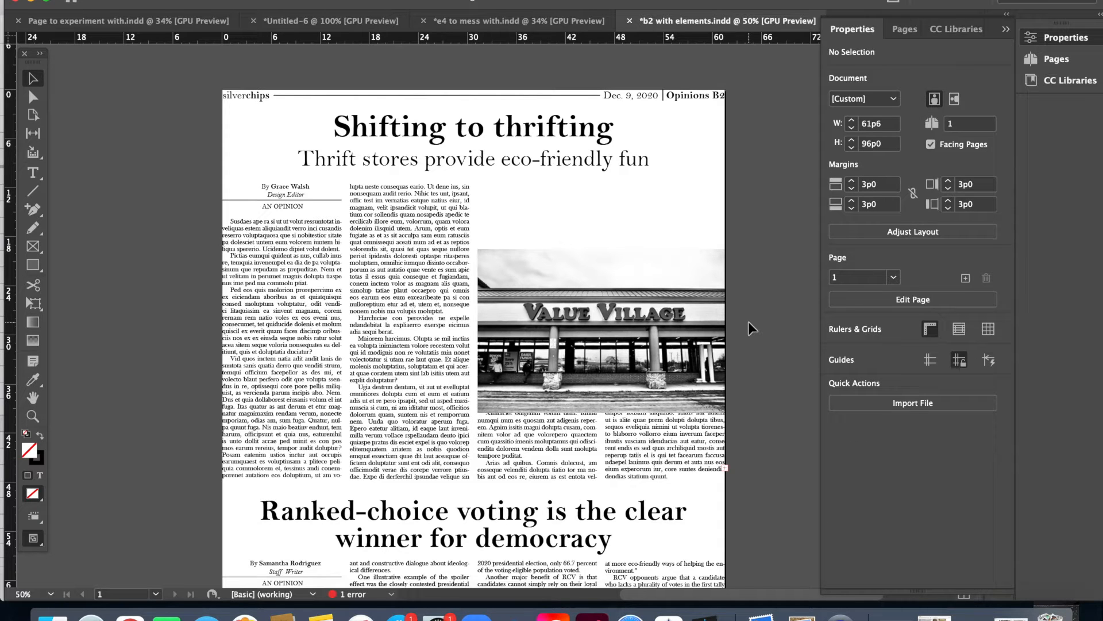
click(579, 465)
double_click(579, 465)
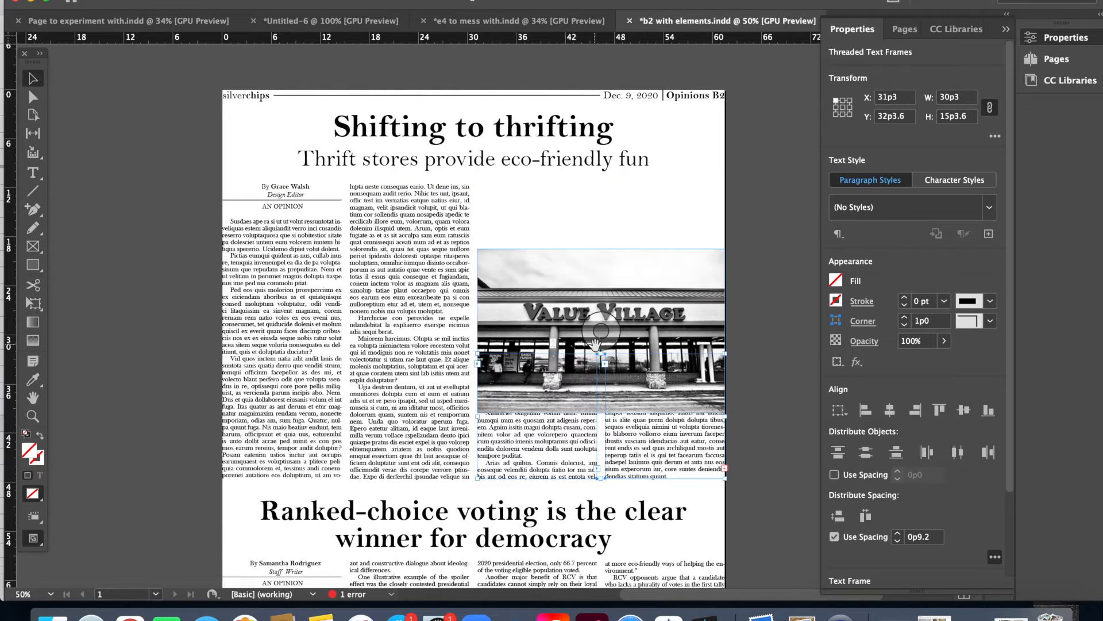
drag(600, 414, 600, 420)
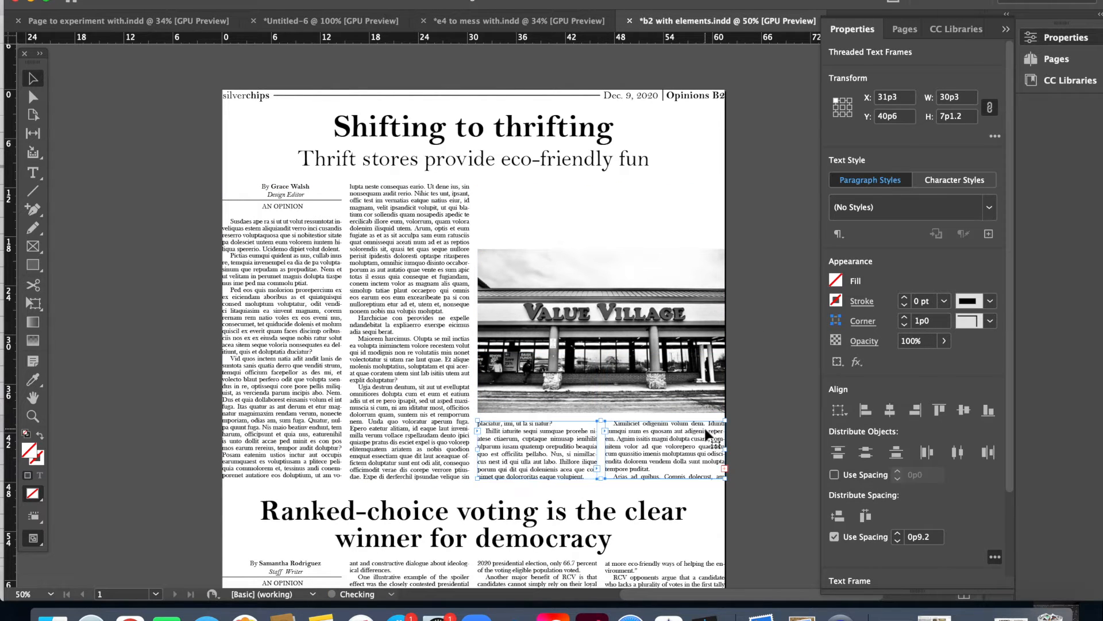
click(746, 427)
Step: Copy the third column's text frame into the space above the photo and delete all text in the copy
click(582, 447)
double_click(581, 447)
key(super+c)
key(super+v)
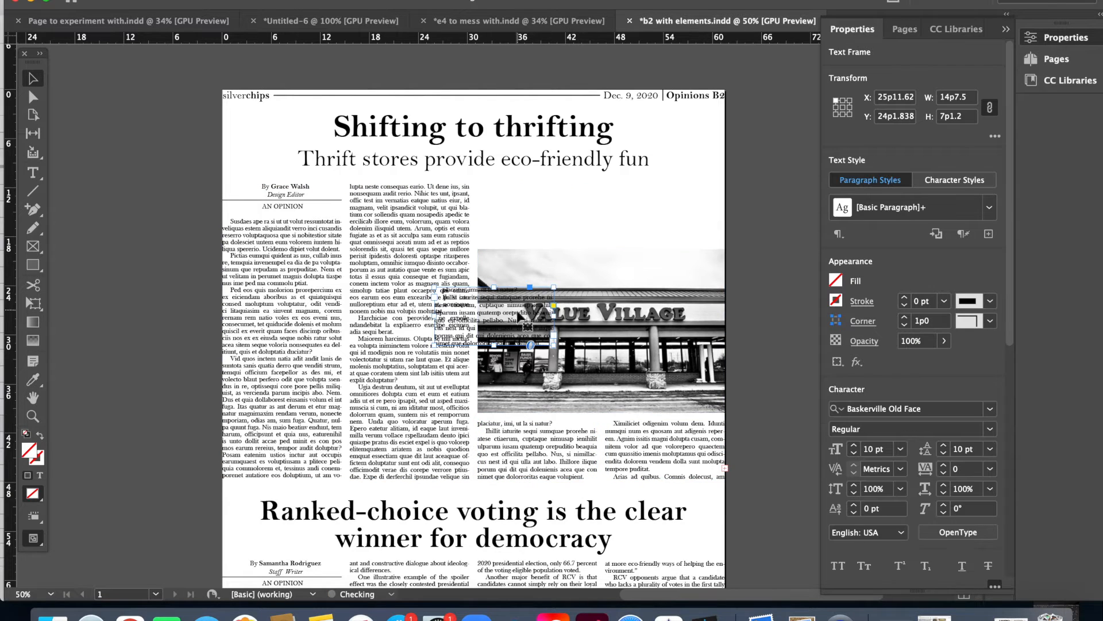
drag(462, 307, 506, 206)
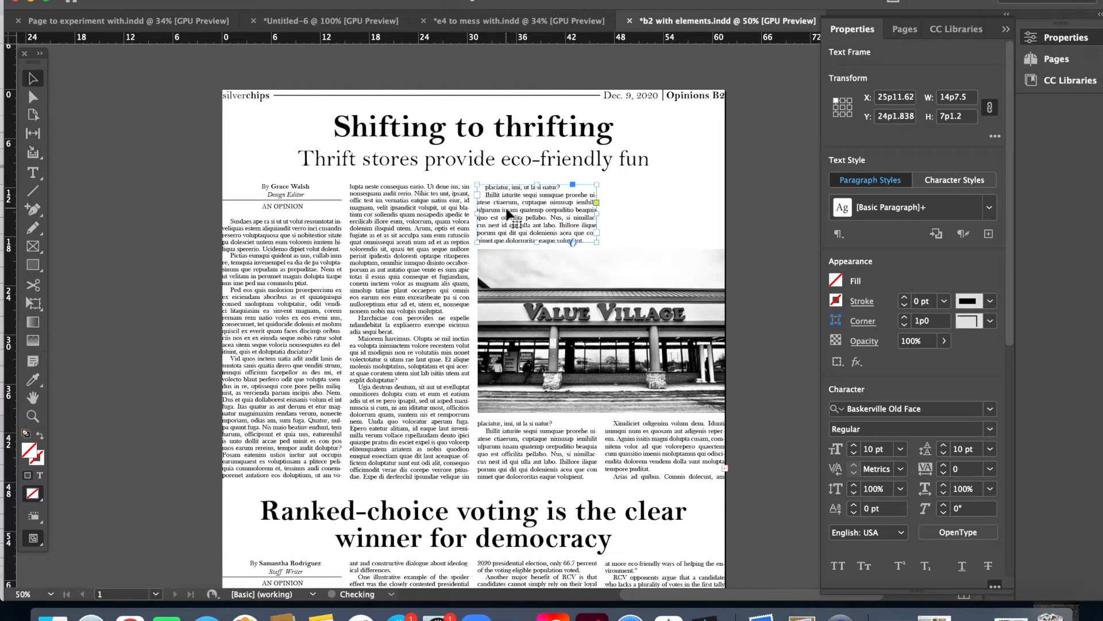
double_click(527, 208)
key(super+a)
key(BackSpace)
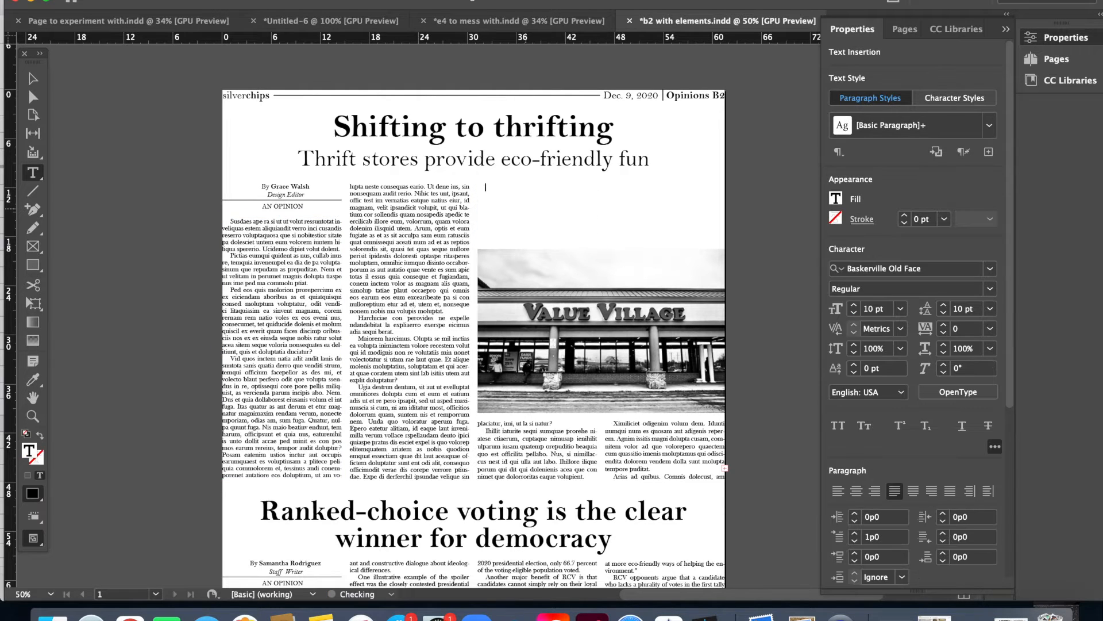
click(41, 78)
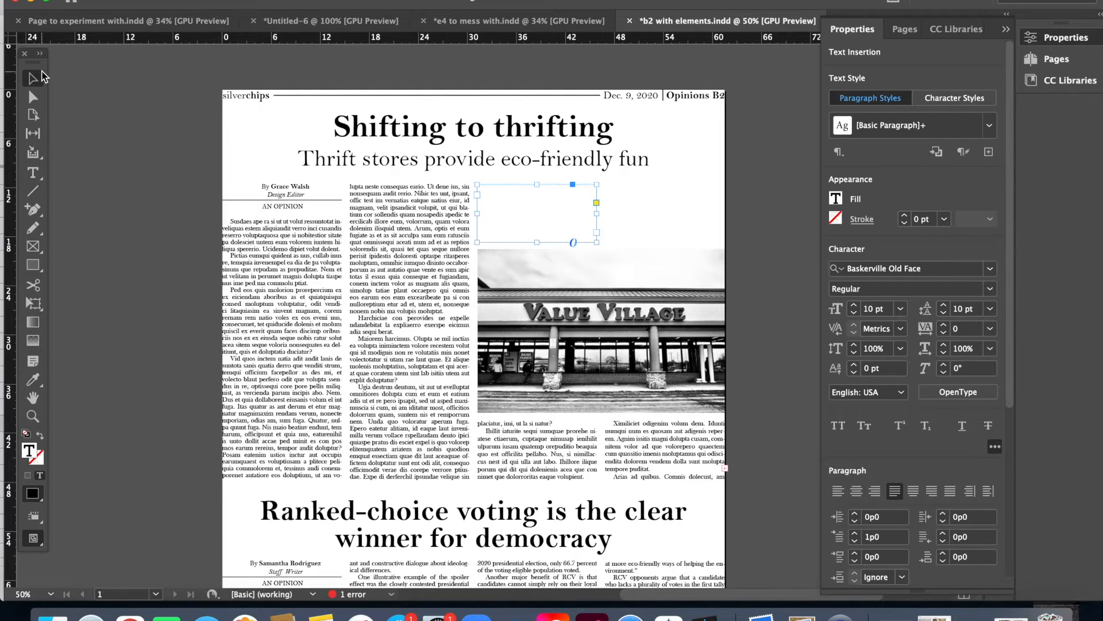
Step: Thread the second column's text frame into the empty frame above the photo in the third column
click(422, 383)
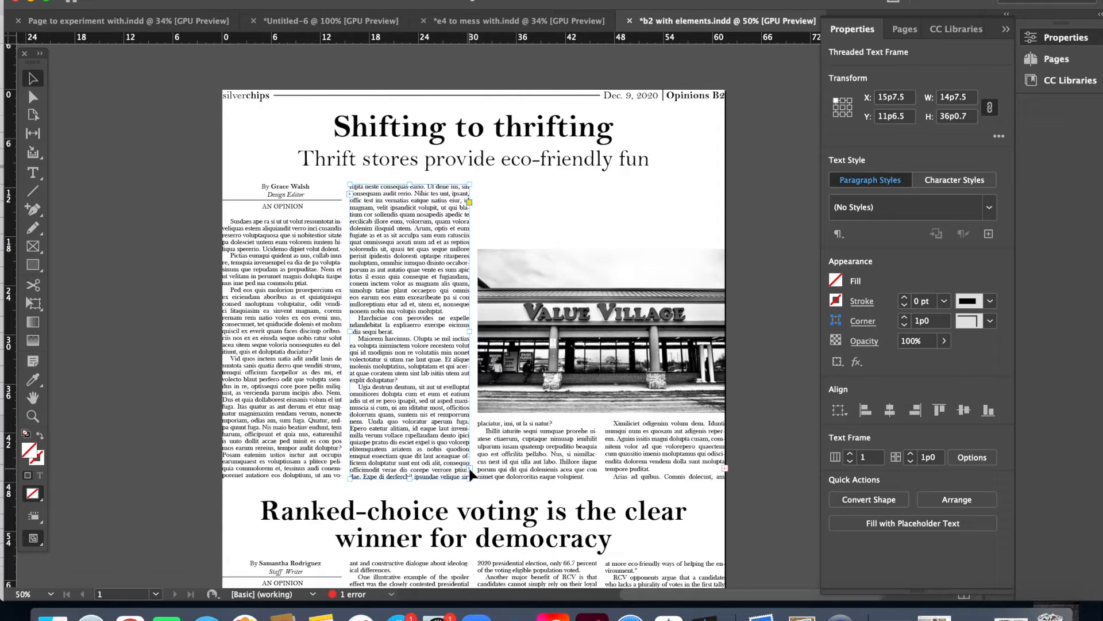
click(469, 470)
click(513, 198)
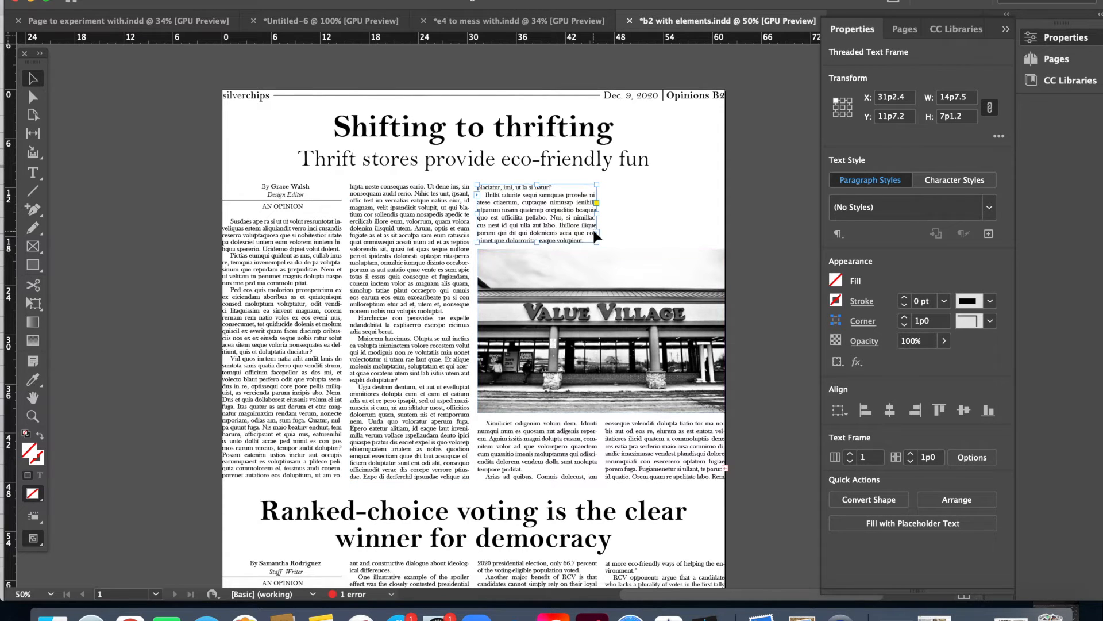
Step: Paste another copy of the text frame above the photo in the fourth column and delete all its text
key(super+v)
drag(465, 317, 636, 213)
double_click(653, 211)
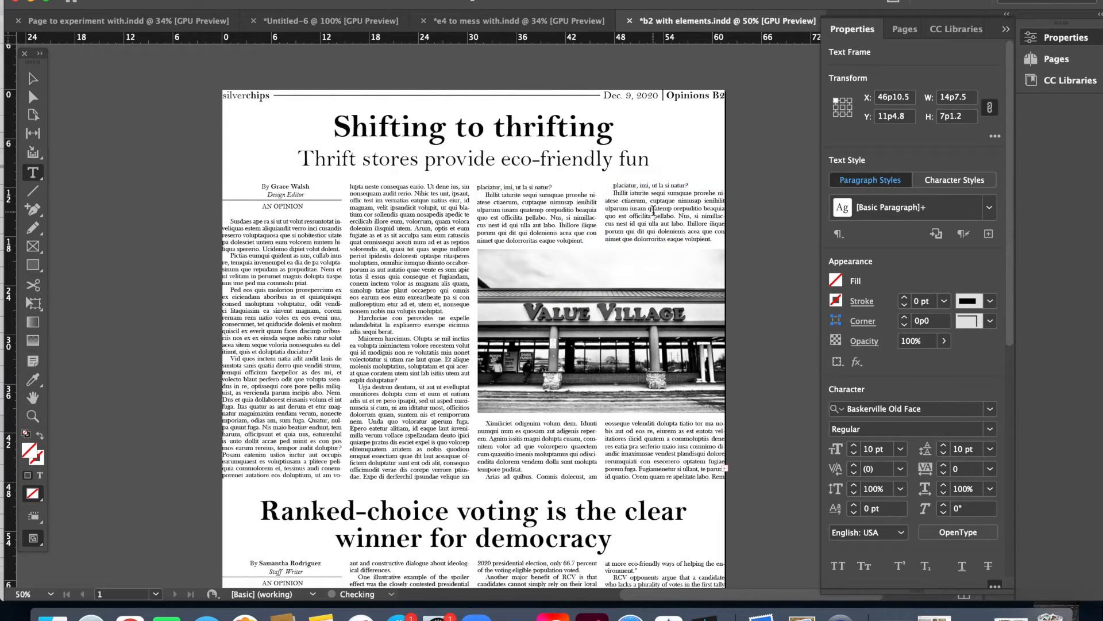
key(super+a)
key(BackSpace)
key(Escape)
Step: Thread the third column's frame below the photo into the empty frame at the top of the fourth column
click(594, 468)
click(597, 469)
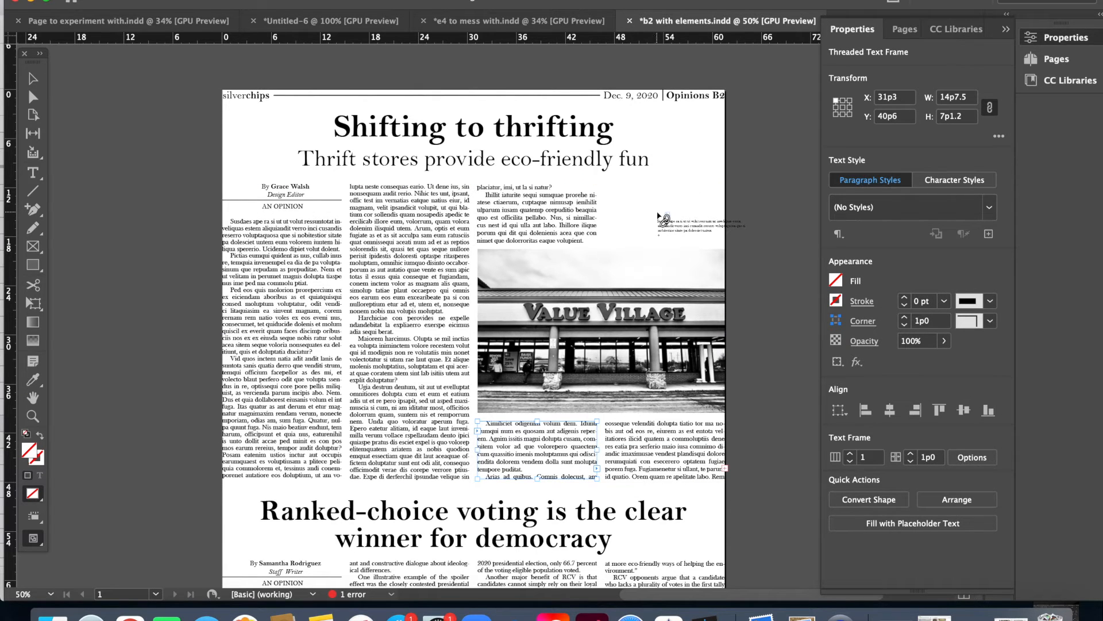
click(659, 216)
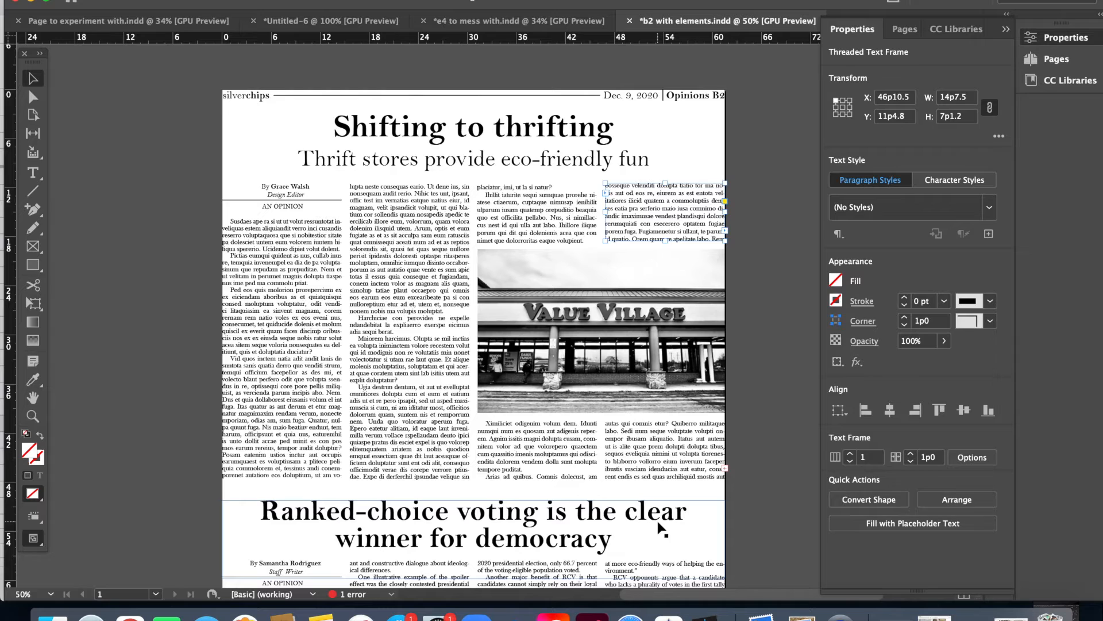
click(754, 336)
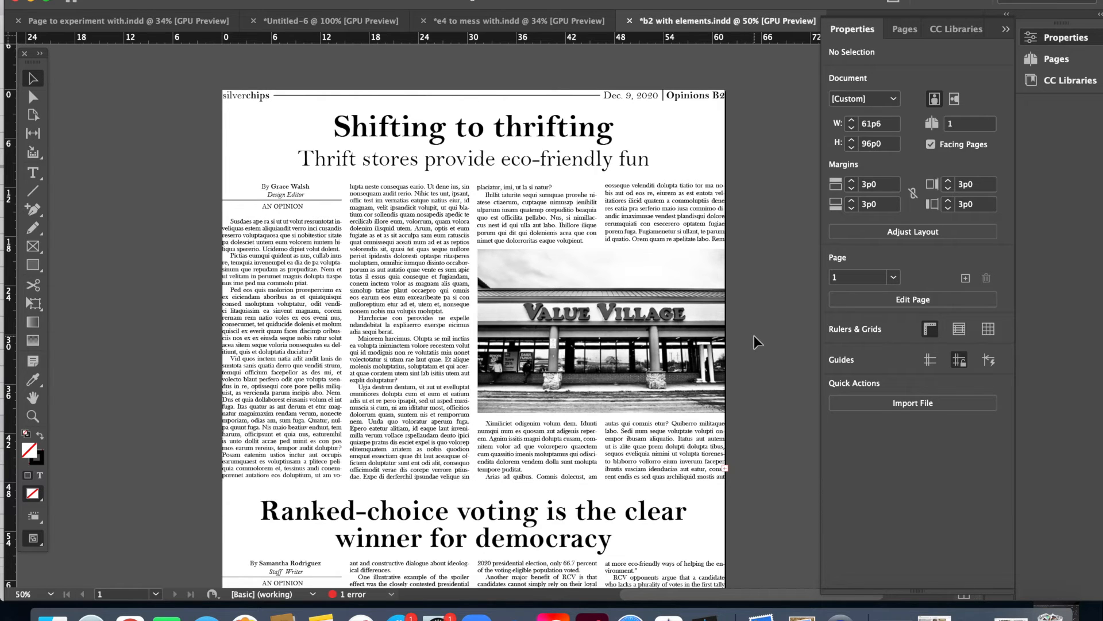
Step: Shorten the two text frames above the photo slightly from the bottom to widen their gap to the photo
click(575, 229)
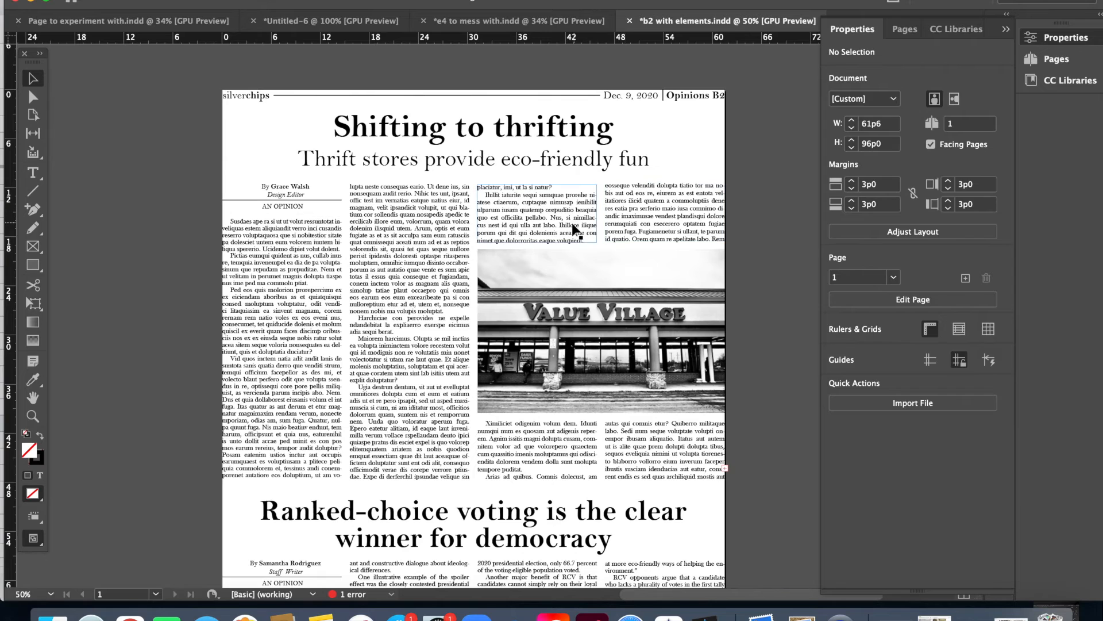
shift+click(615, 233)
mouse_move(601, 242)
mouse_down()
mouse_move(600, 217)
mouse_move(598, 239)
mouse_up()
click(759, 228)
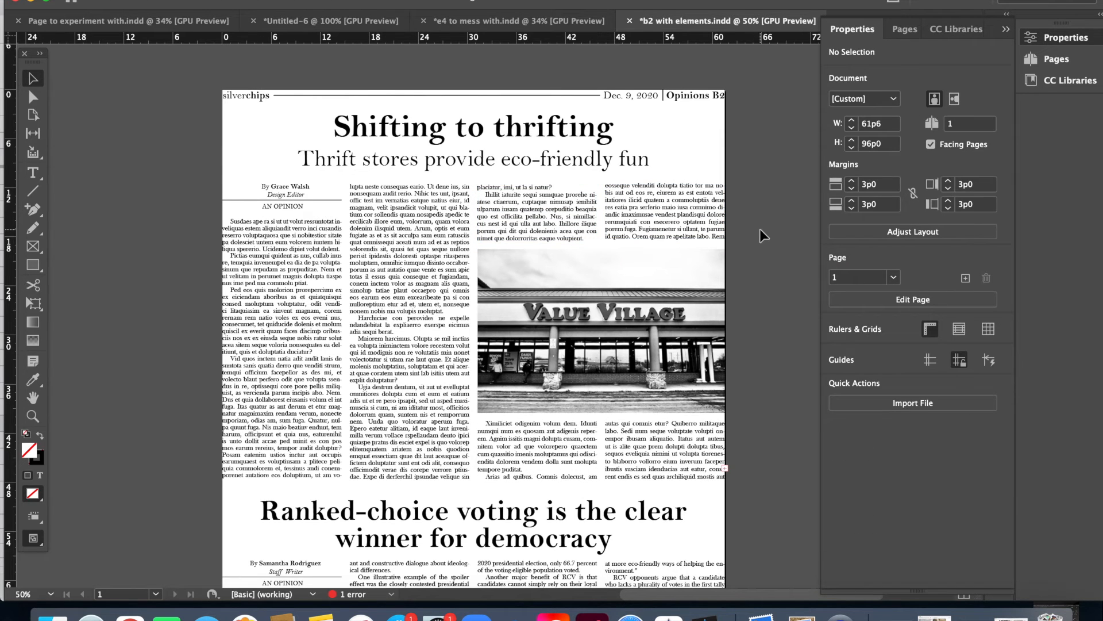